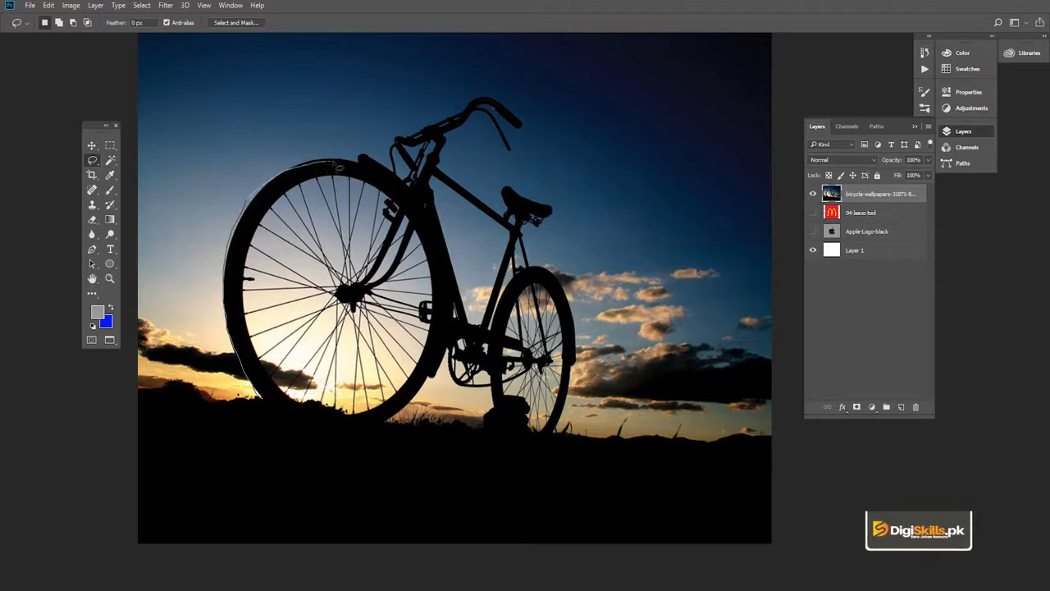
Step: Try tracing the bicycle's front wheel and handlebars closely with the Lasso tool, and clear the selection
left_click_drag(364, 163, 367, 161)
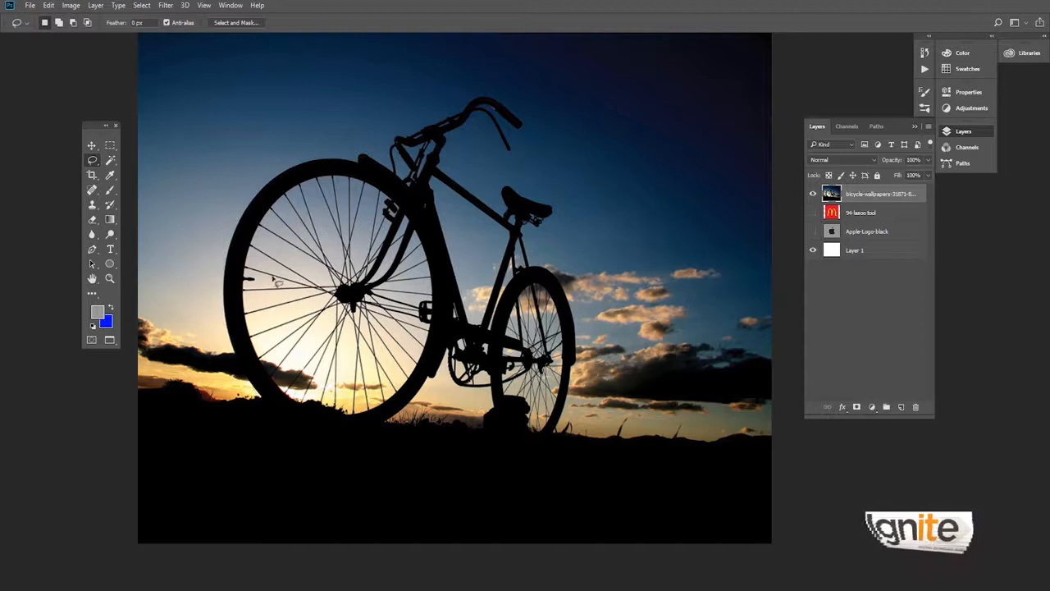
mouse_move(253, 392)
left_mouse_down()
mouse_move(221, 320)
mouse_move(236, 230)
left_mouse_up()
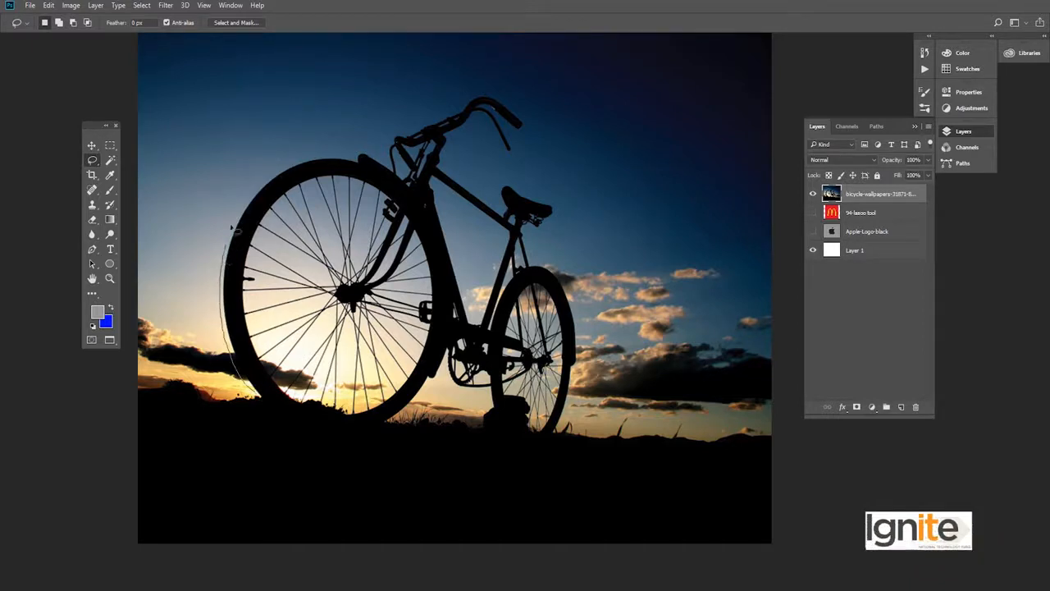
left_click_drag(277, 179, 324, 154)
mouse_move(396, 174)
left_mouse_down()
mouse_move(395, 147)
mouse_move(422, 137)
left_mouse_up()
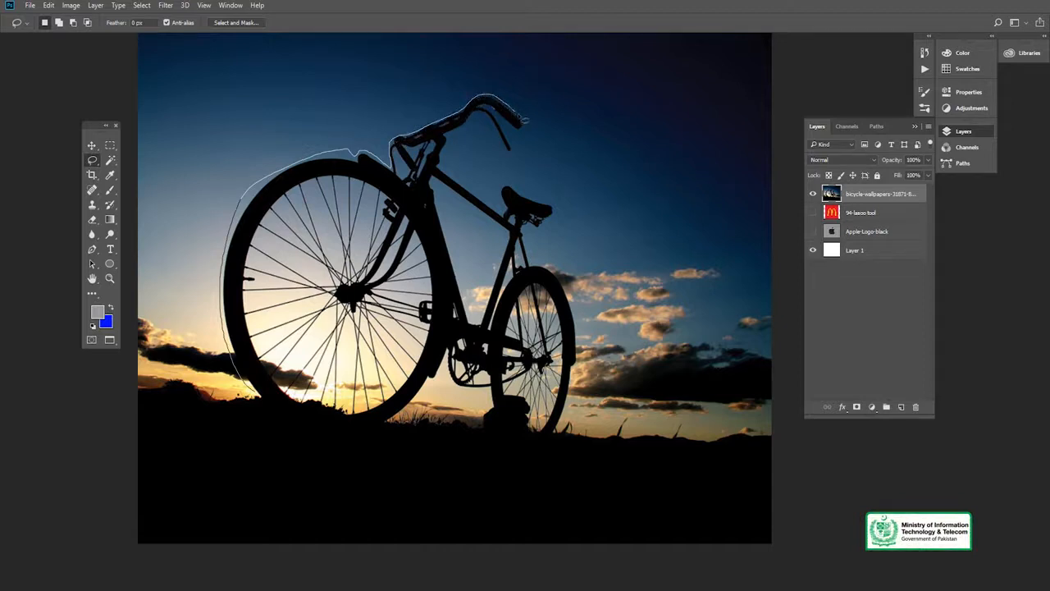
left_click_drag(527, 137, 523, 129)
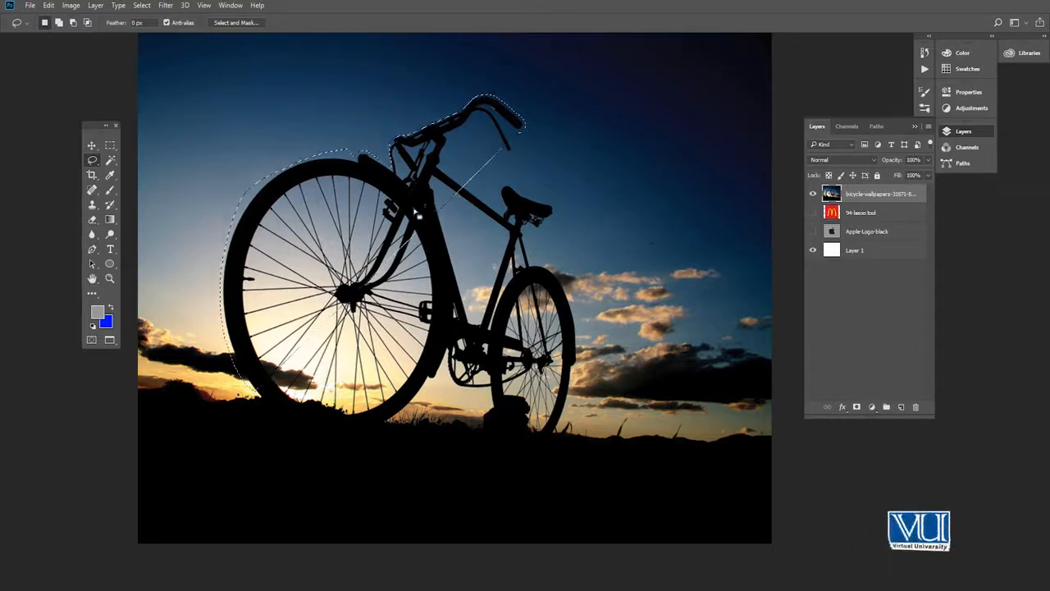
key("ctrl+d")
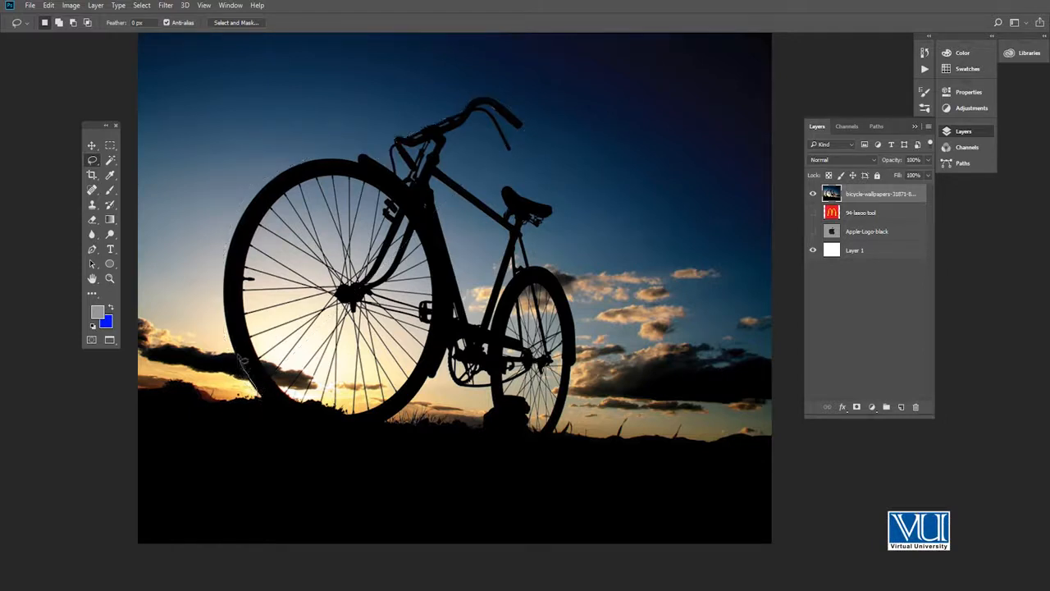
Step: Draw a loose freehand Lasso selection around the whole bicycle, following the ground line beneath both wheels
mouse_move(231, 274)
left_mouse_down()
mouse_move(249, 197)
mouse_move(282, 177)
mouse_move(316, 164)
mouse_move(364, 168)
mouse_move(366, 155)
mouse_move(391, 170)
left_mouse_up()
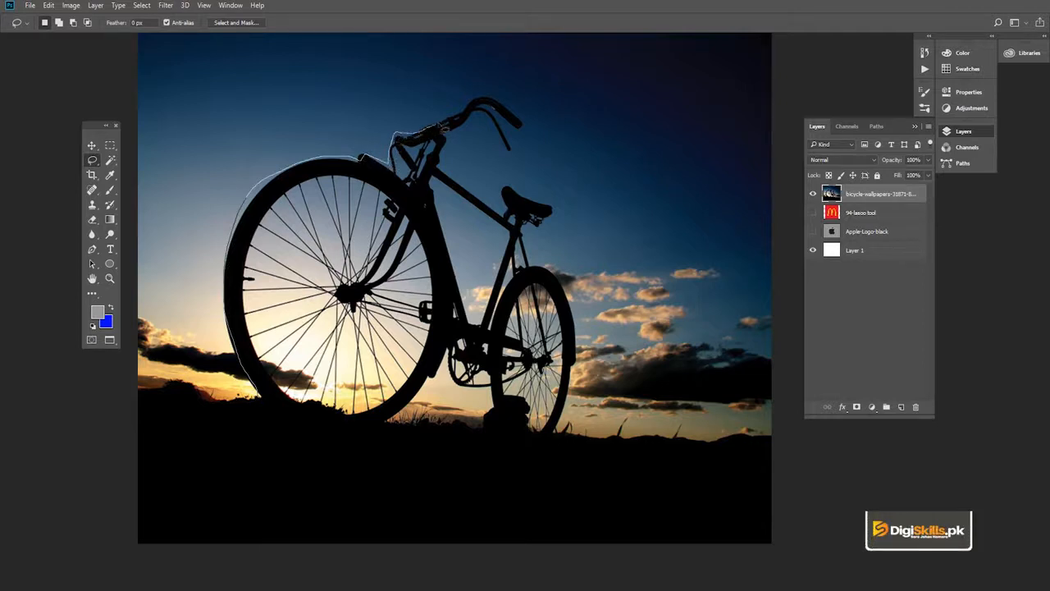
left_click_drag(471, 111, 473, 113)
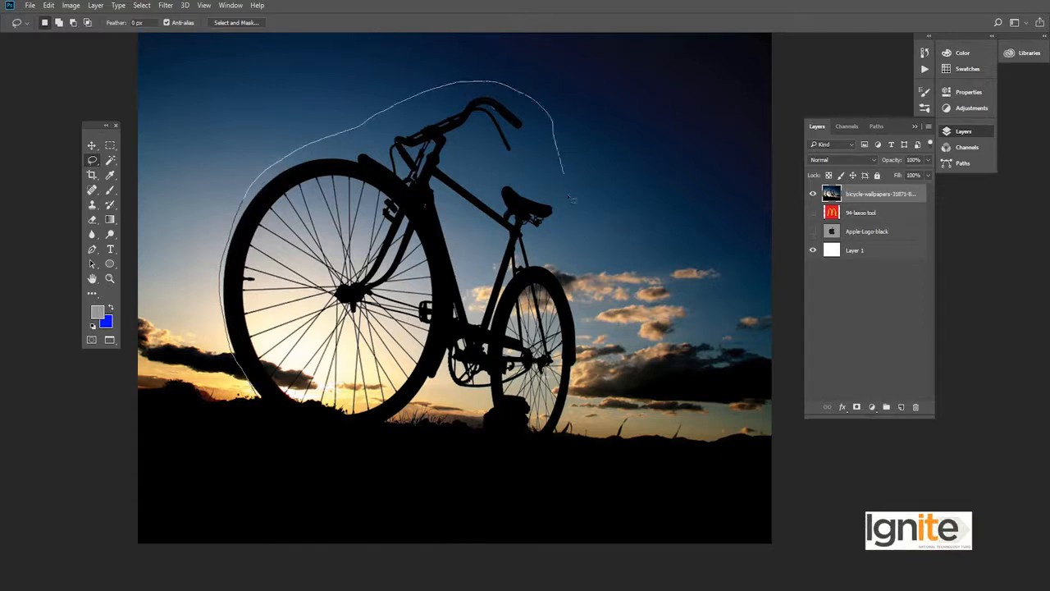
mouse_move(586, 357)
left_mouse_down()
mouse_move(585, 405)
mouse_move(566, 440)
mouse_move(276, 410)
left_mouse_up()
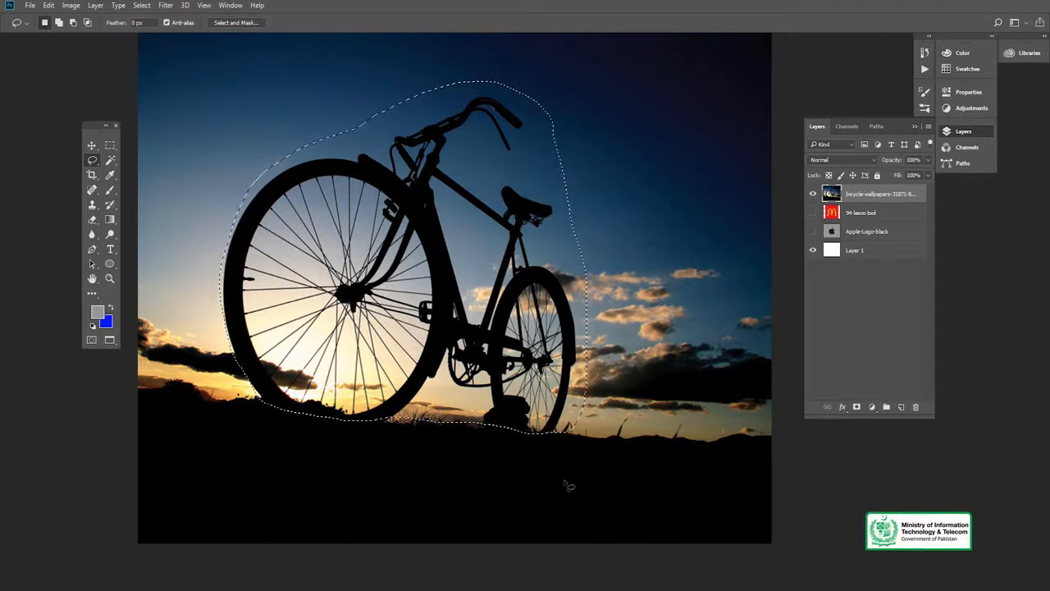
Step: Try moving the loosely selected bicycle area towards the sky with the Move tool, undo the move and deselect
key("v")
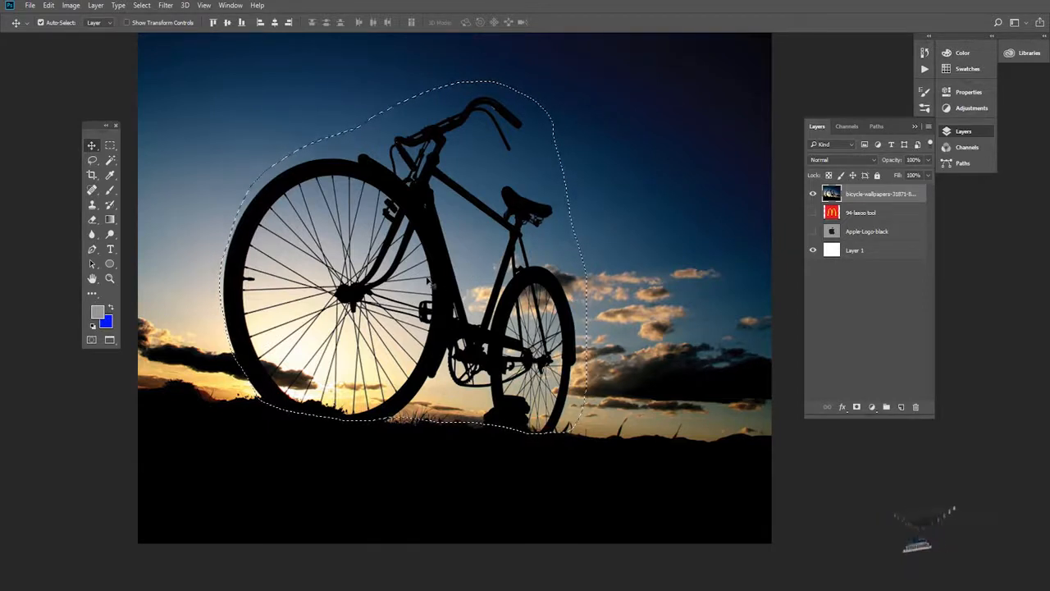
mouse_move(422, 273)
left_mouse_down()
mouse_move(653, 197)
mouse_move(735, 186)
left_mouse_up()
key("ctrl+z")
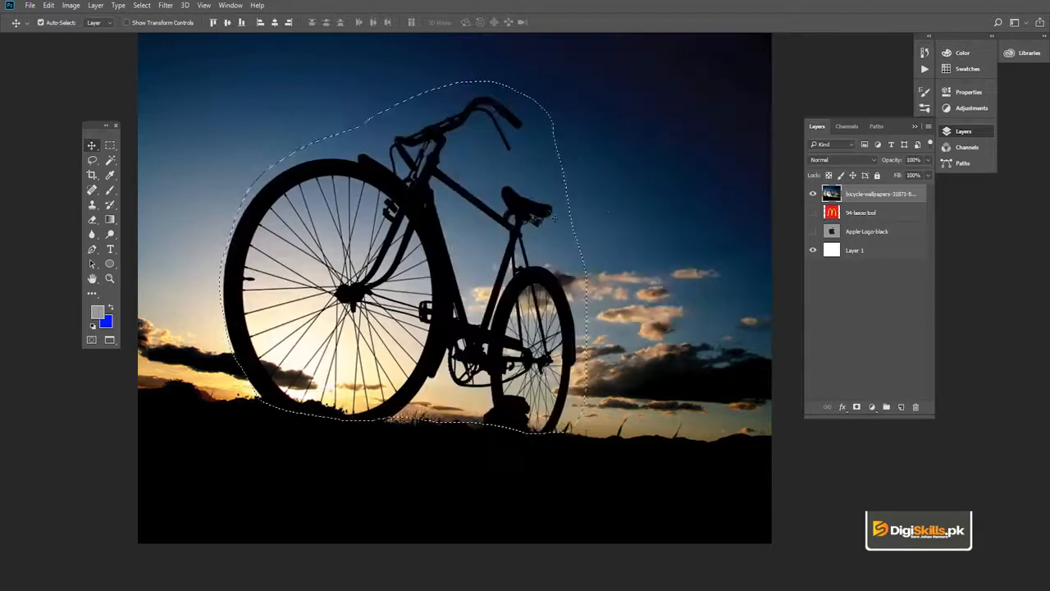
key("ctrl")
key("ctrl+d")
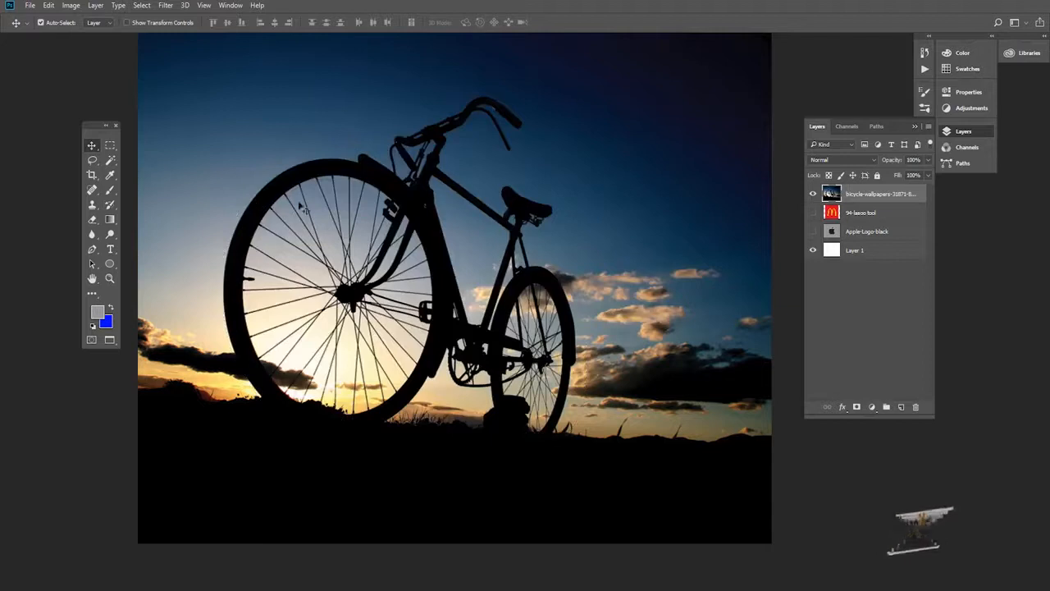
Step: Draw a closer freehand Lasso selection around the bicycle, following its wheels, handlebars, frame and saddle
key("l")
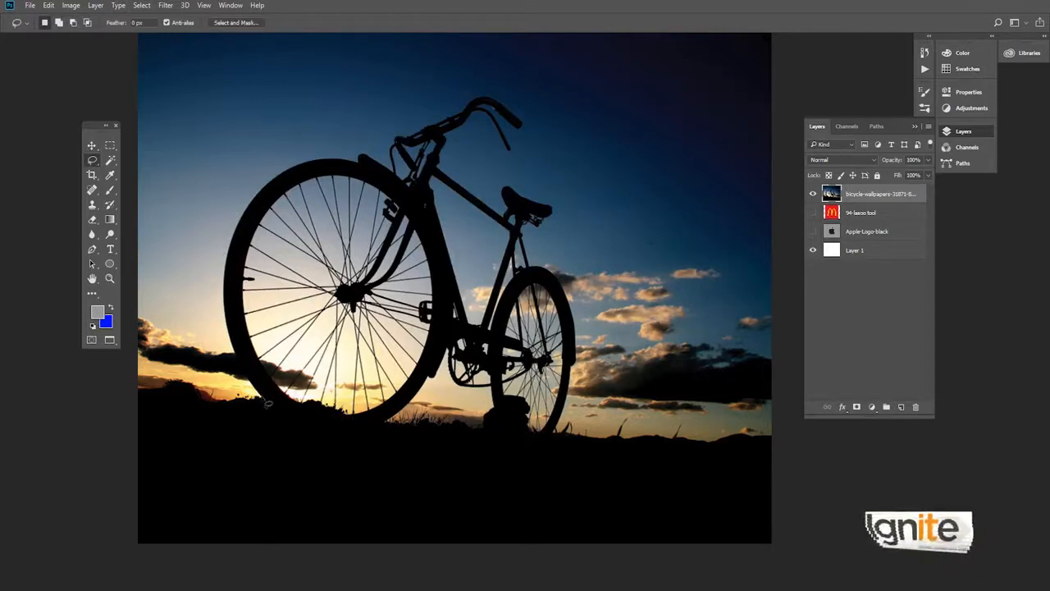
left_click_drag(257, 394, 237, 350)
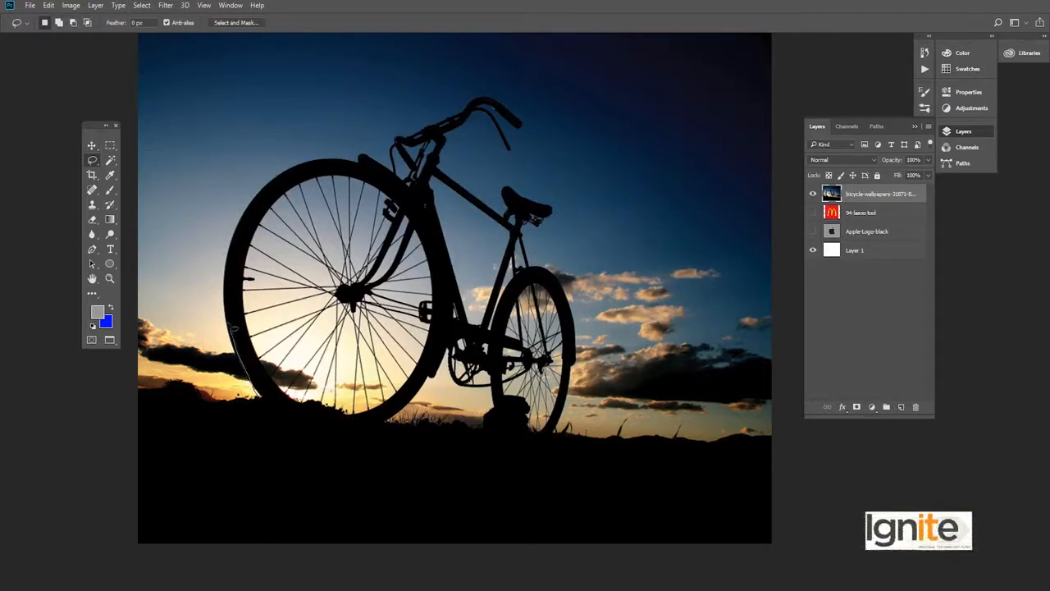
left_click_drag(230, 297, 228, 294)
key("ctrl+d")
mouse_move(257, 195)
left_mouse_down()
mouse_move(301, 168)
mouse_move(358, 165)
mouse_move(360, 152)
mouse_move(391, 162)
mouse_move(397, 134)
mouse_move(461, 116)
left_mouse_up()
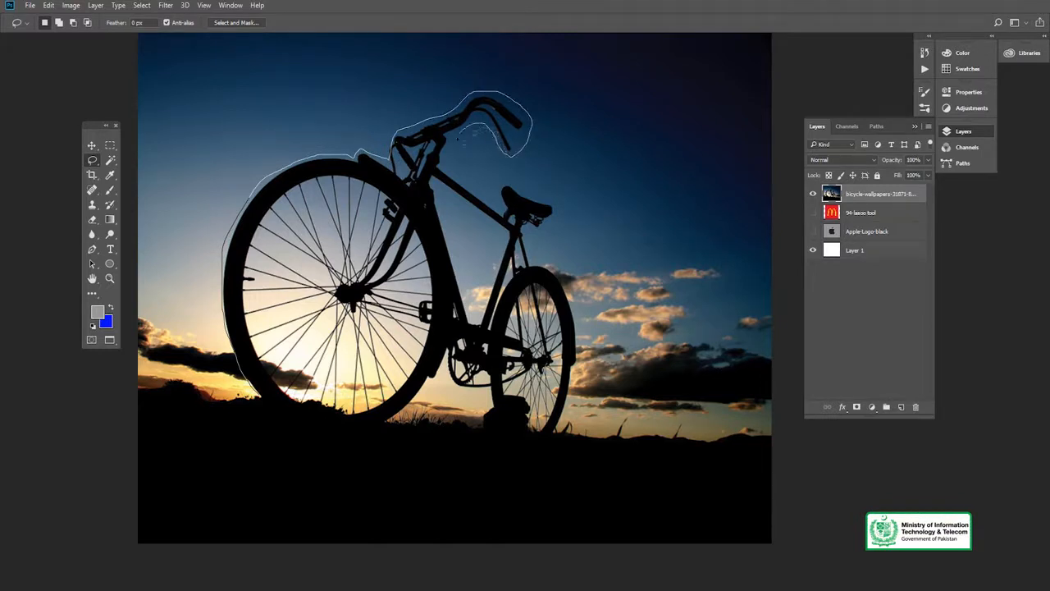
mouse_move(481, 194)
left_mouse_down()
mouse_move(492, 204)
mouse_move(510, 181)
mouse_move(565, 215)
mouse_move(535, 237)
mouse_move(534, 258)
left_mouse_up()
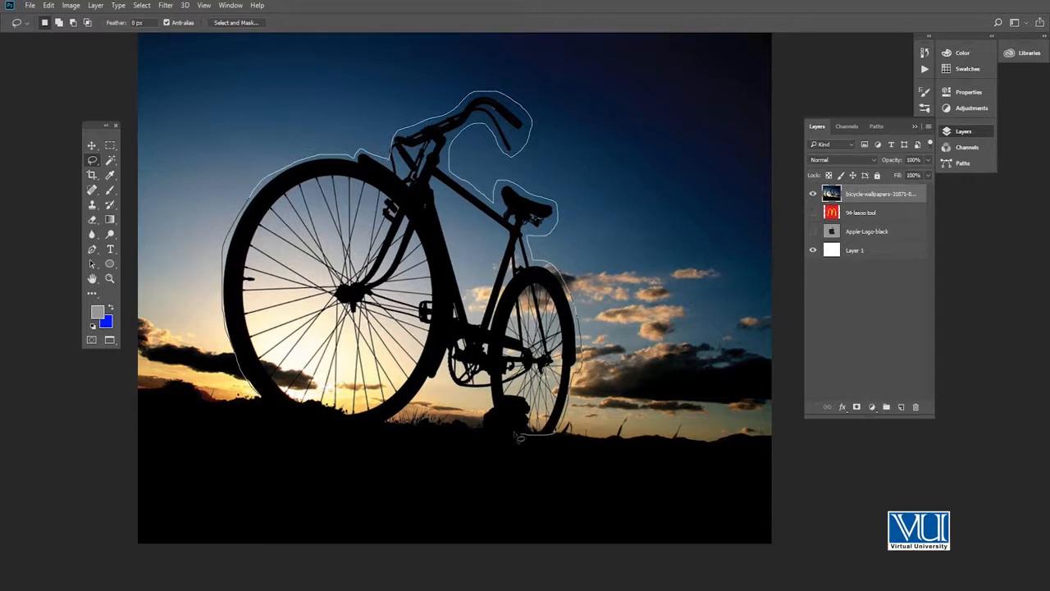
mouse_move(493, 403)
left_mouse_down()
mouse_move(462, 393)
mouse_move(437, 375)
mouse_move(439, 388)
mouse_move(393, 428)
mouse_move(328, 429)
left_mouse_up()
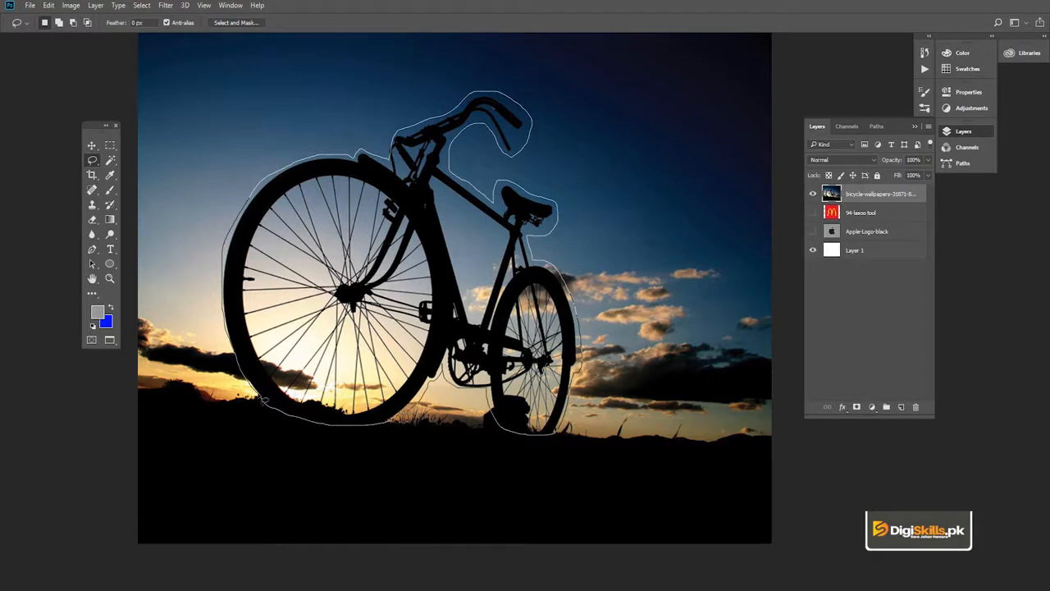
left_click_drag(264, 401, 261, 399)
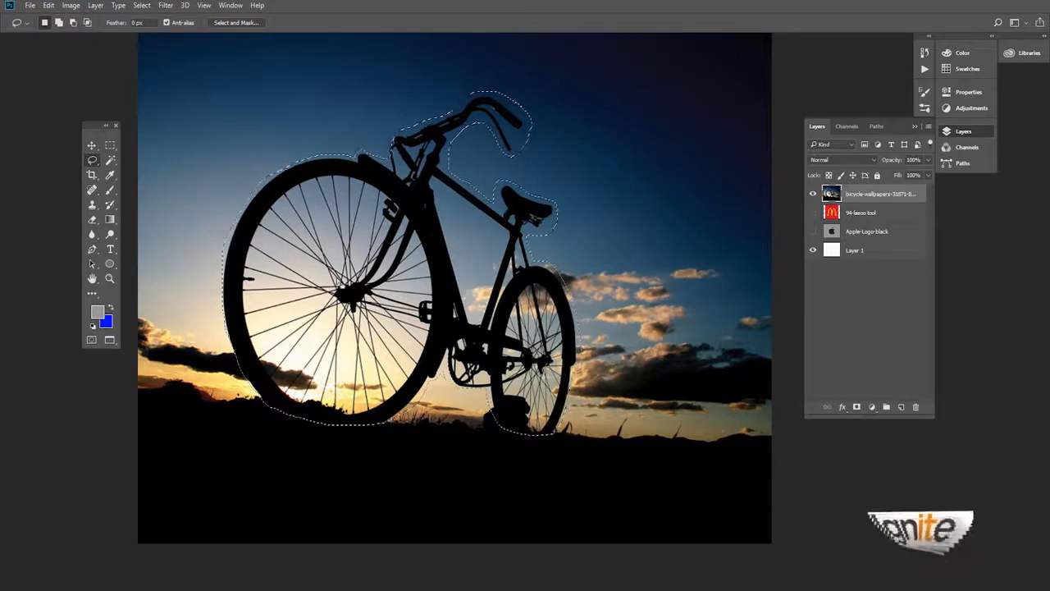
Step: Test moving the closely traced bicycle cutout across the image, undo the move and clear the selection
key("v")
left_click_drag(425, 187, 667, 130)
key("ctrl+z")
key("ctrl+d")
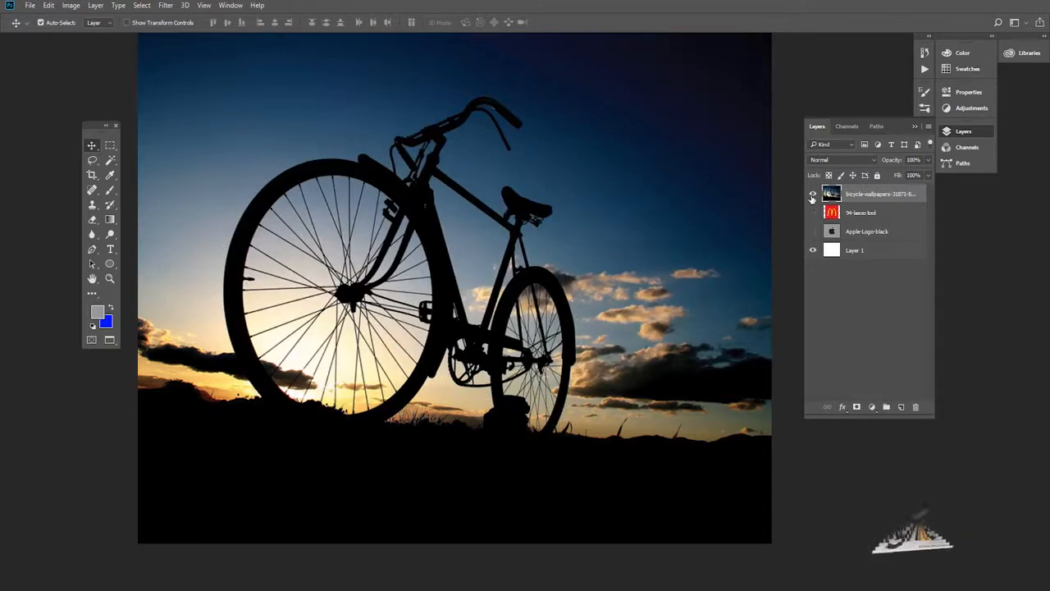
Step: Hide the bicycle layer, show the McDonald's logo layer, and outline the yellow M with the Lasso tool
left_click(813, 195)
left_click(814, 212)
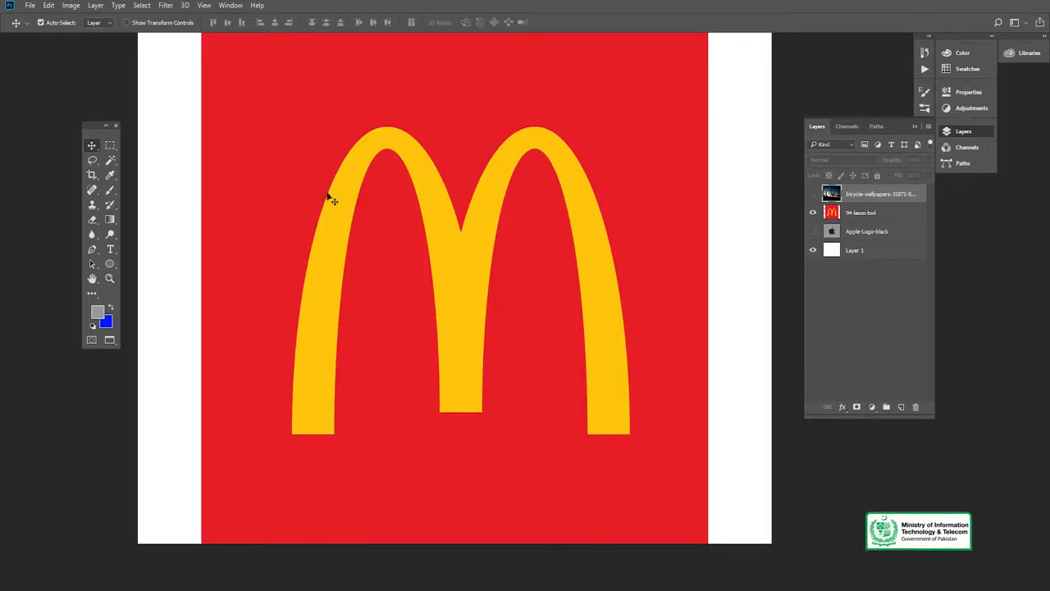
key("l")
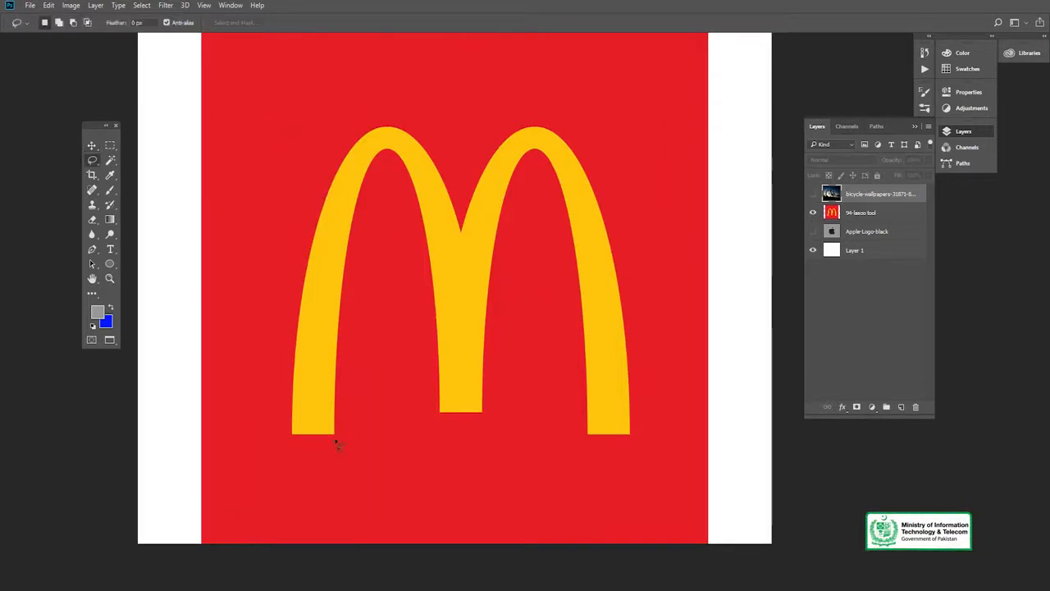
mouse_move(332, 449)
left_mouse_down()
mouse_move(638, 443)
mouse_move(614, 230)
mouse_move(588, 153)
mouse_move(568, 134)
mouse_move(520, 123)
mouse_move(481, 155)
mouse_move(466, 203)
left_mouse_up()
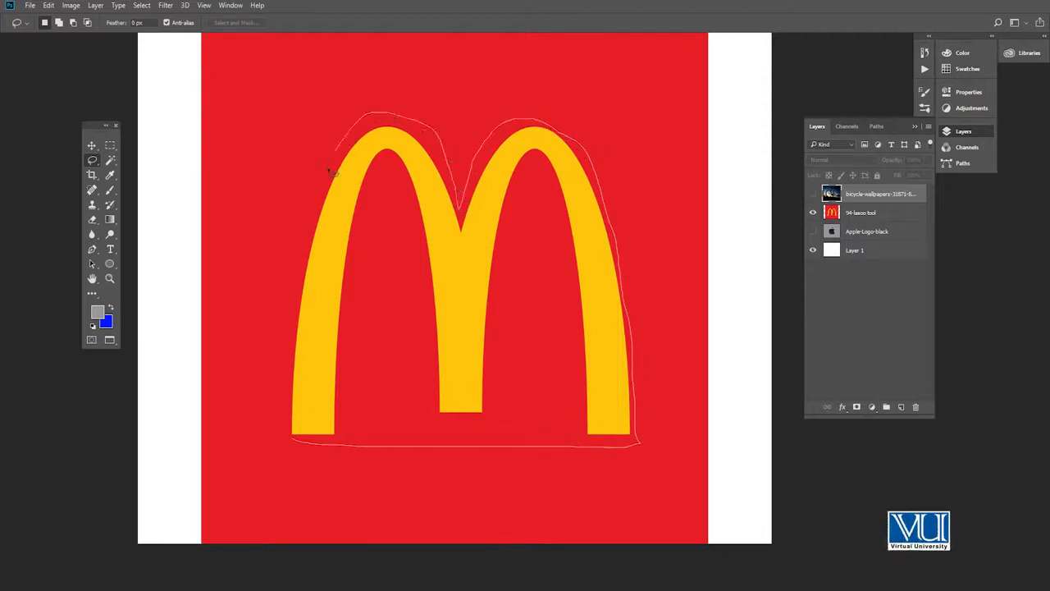
left_click_drag(292, 337, 292, 403)
left_click_drag(297, 443, 297, 443)
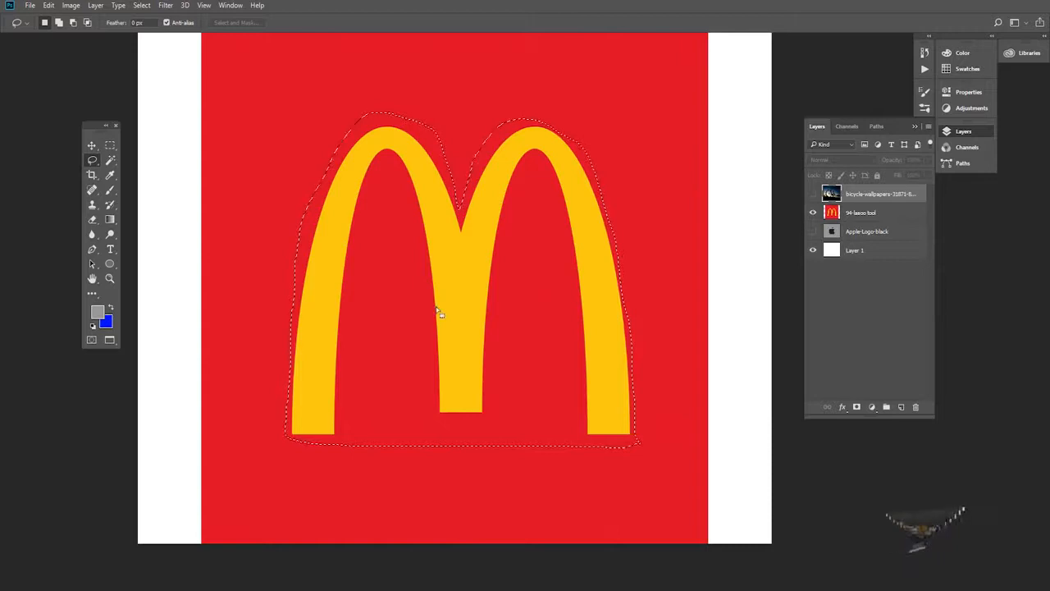
Step: Make the McDonald's logo layer active, try moving the selected M with the Move tool, and undo the move
key("v")
left_click(495, 277)
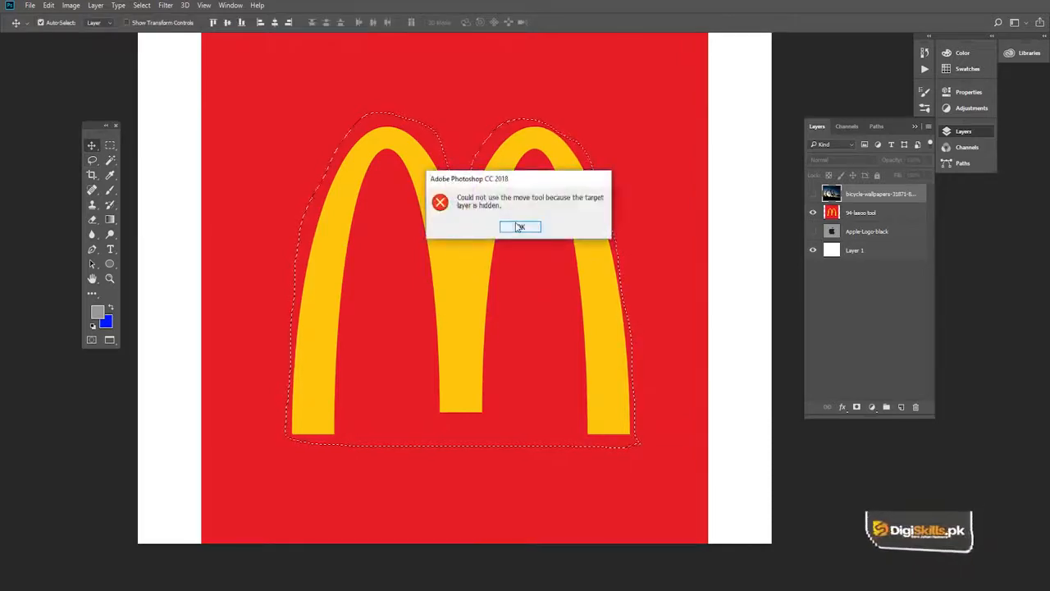
left_click(520, 226)
left_click(854, 213)
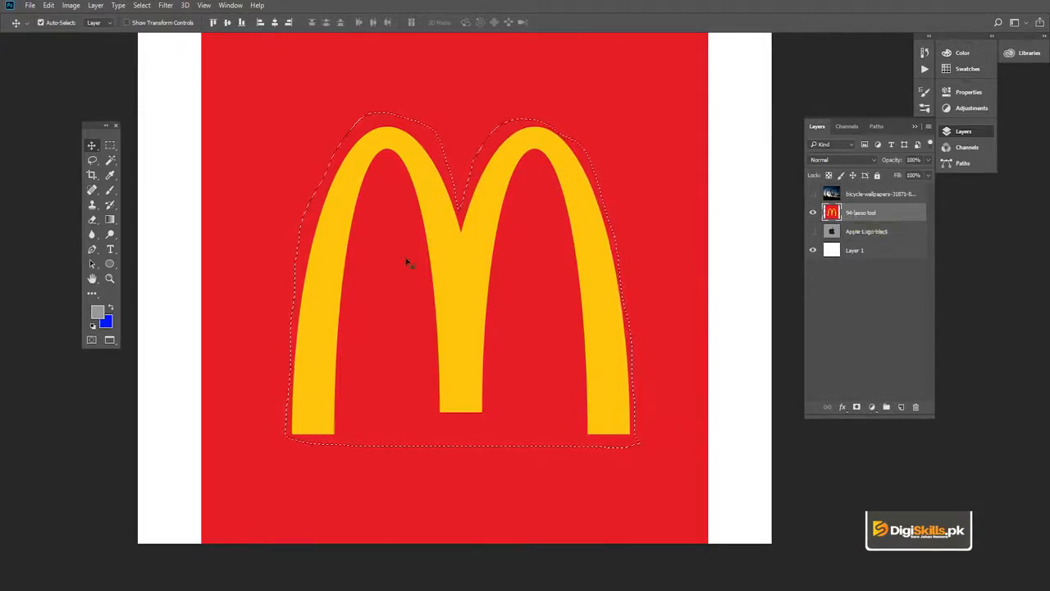
left_click_drag(418, 280, 624, 218)
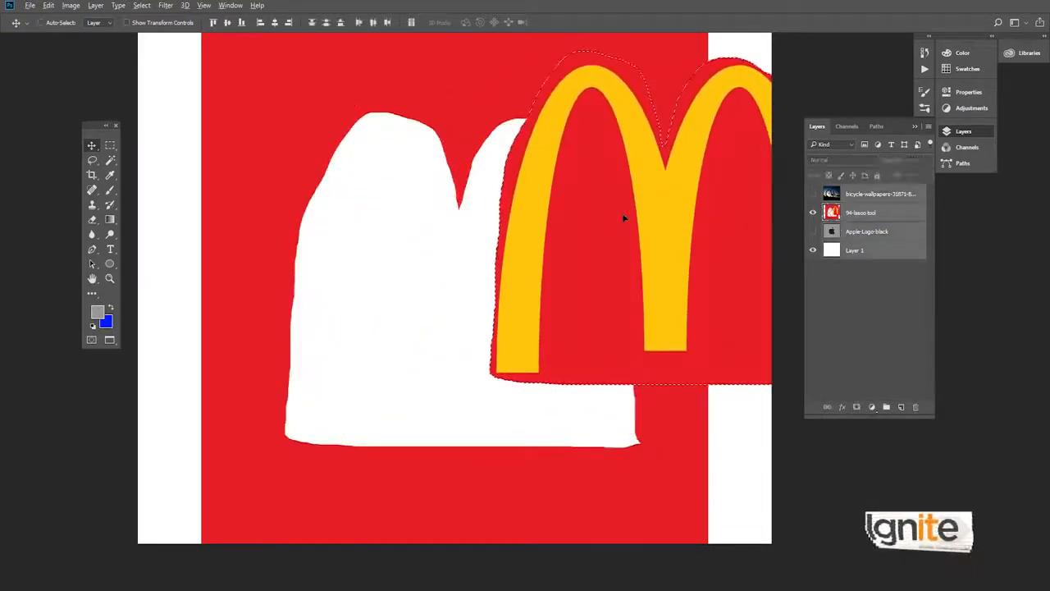
key("ctrl+z")
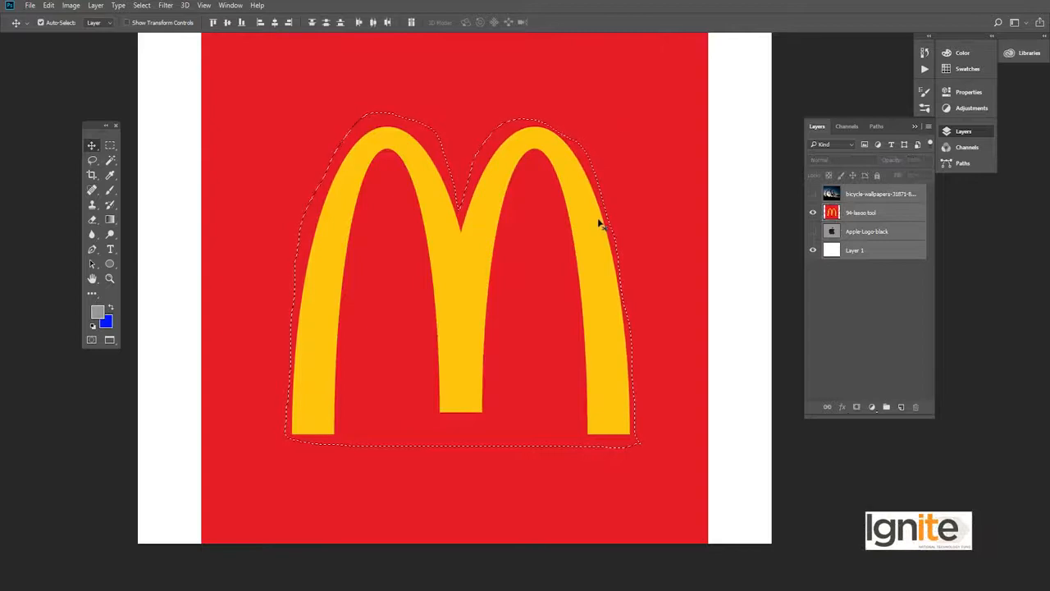
Step: Try deleting the selected M area from the McDonald's logo layer, undo the deletion and deselect
left_click(883, 215)
key("Delete")
key("ctrl+z")
key("ctrl+d")
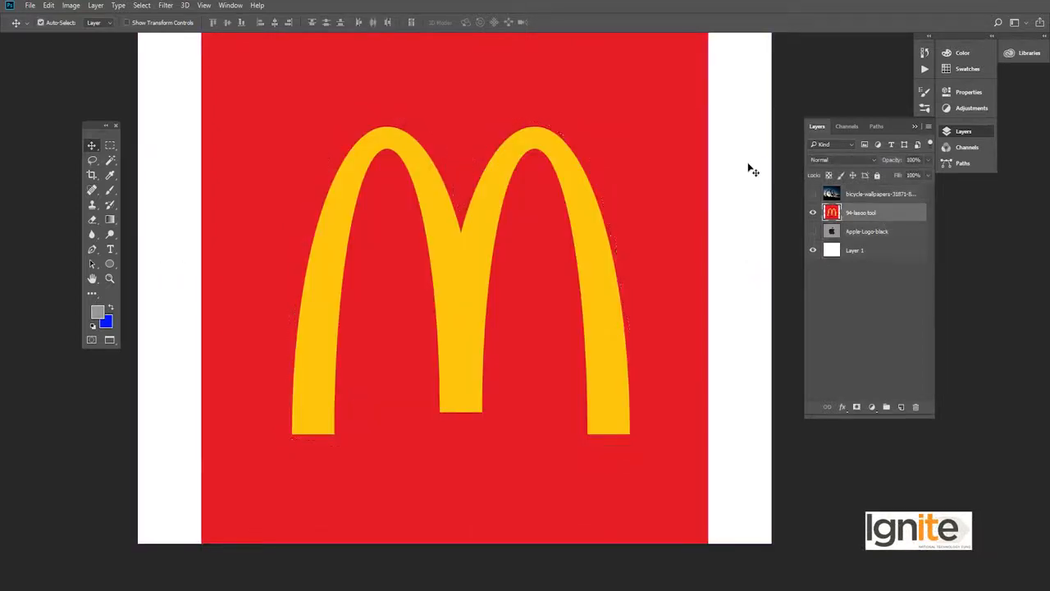
Step: Show and activate the Apple-Logo-black layer, hide the McDonald's logo layer, and lasso around the apple and its leaf
left_click(813, 232)
left_click(812, 212)
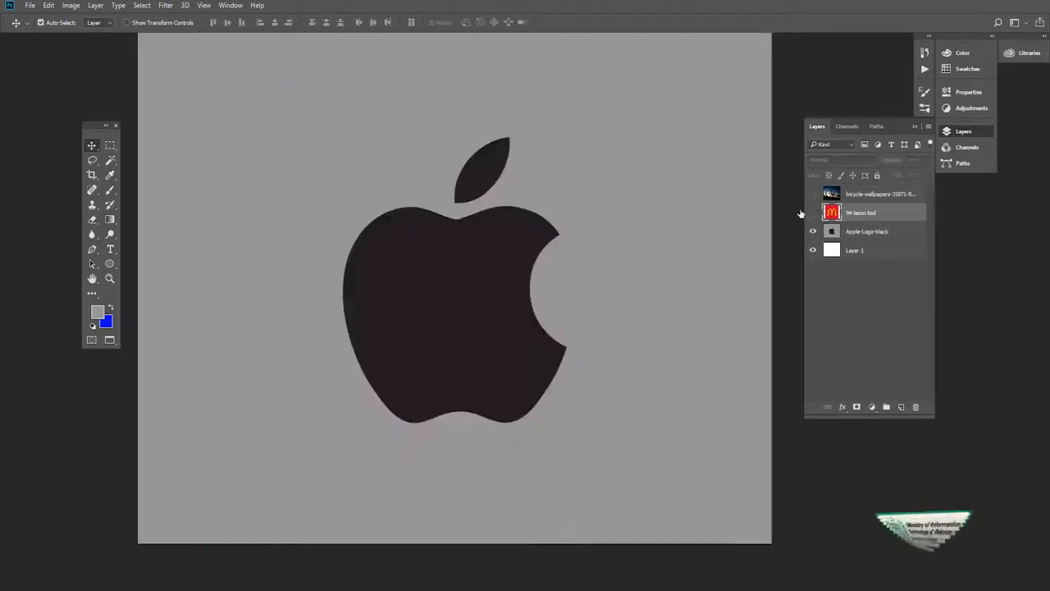
left_click(839, 233)
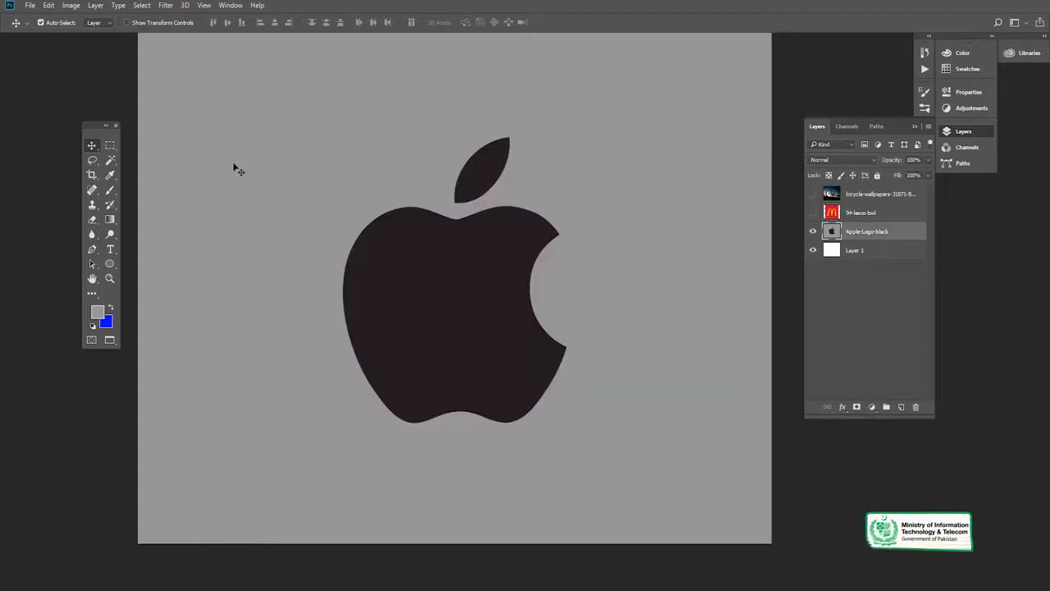
left_click(92, 160)
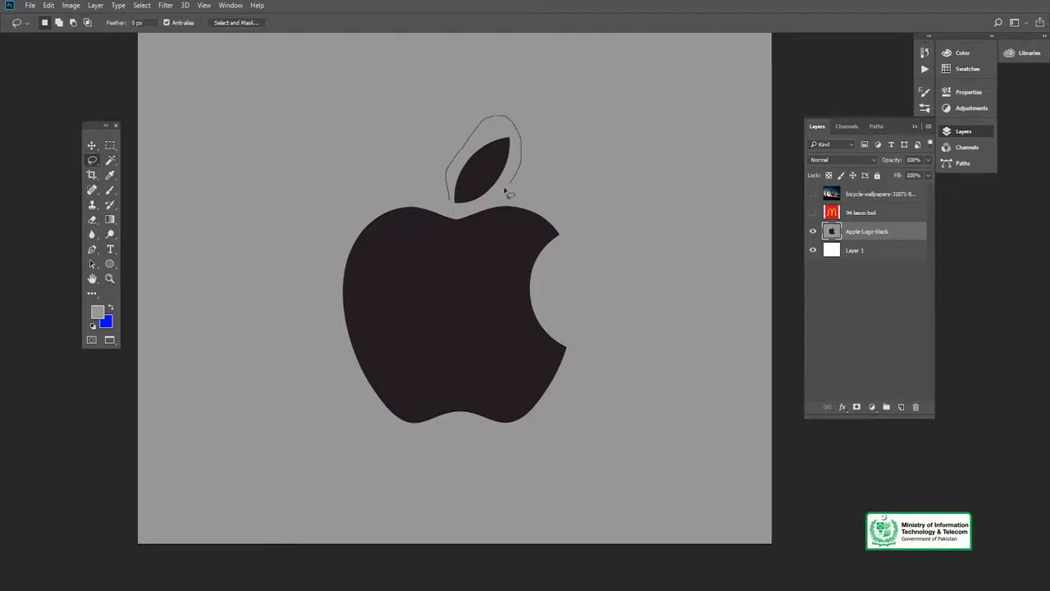
mouse_move(572, 237)
left_mouse_down()
mouse_move(544, 287)
mouse_move(553, 316)
left_mouse_up()
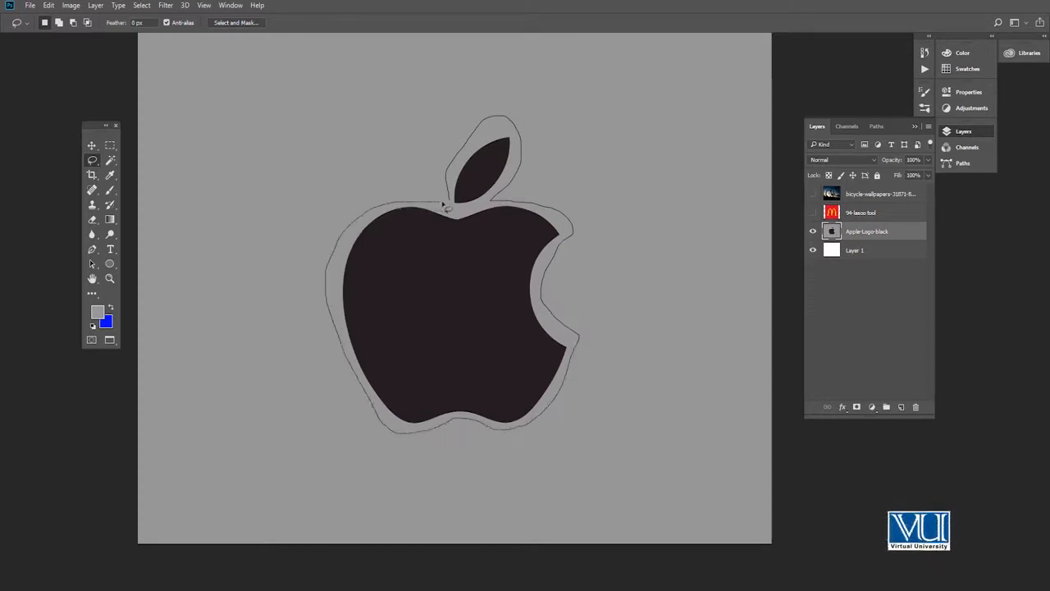
left_click_drag(456, 206, 456, 203)
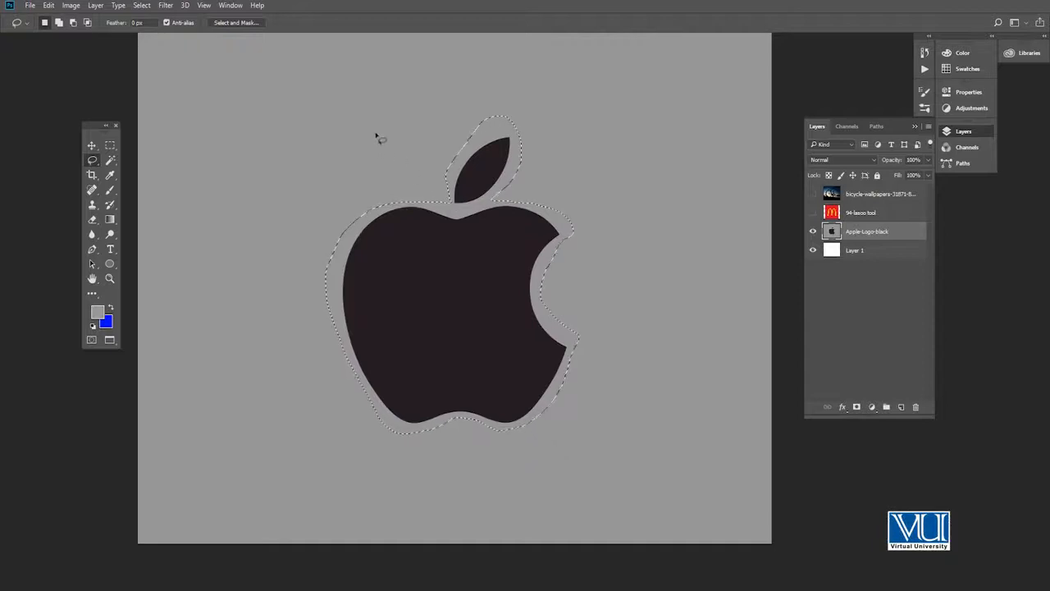
Step: Test moving the selected Apple logo to both sides of the canvas, undo the moves and deselect
key("v")
left_click_drag(464, 273, 236, 235)
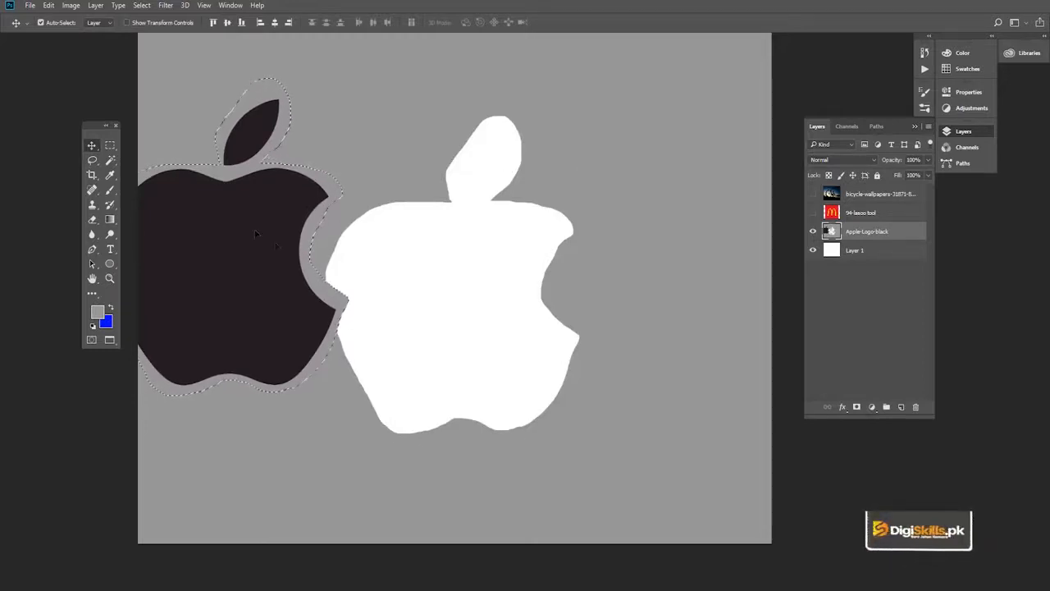
left_click_drag(255, 234, 223, 256)
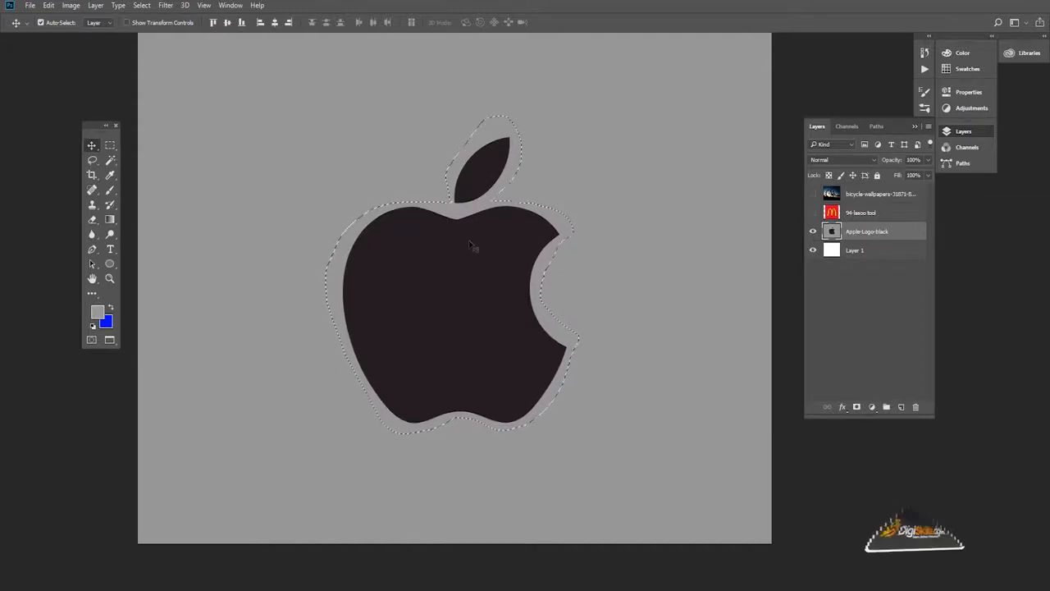
left_click_drag(470, 245, 692, 187)
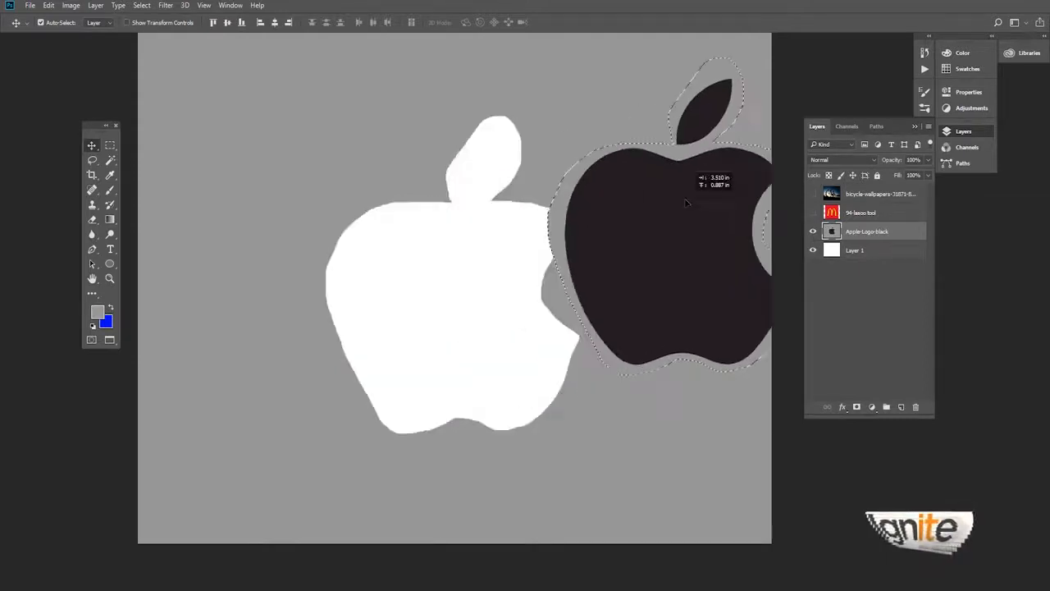
key("ctrl+z")
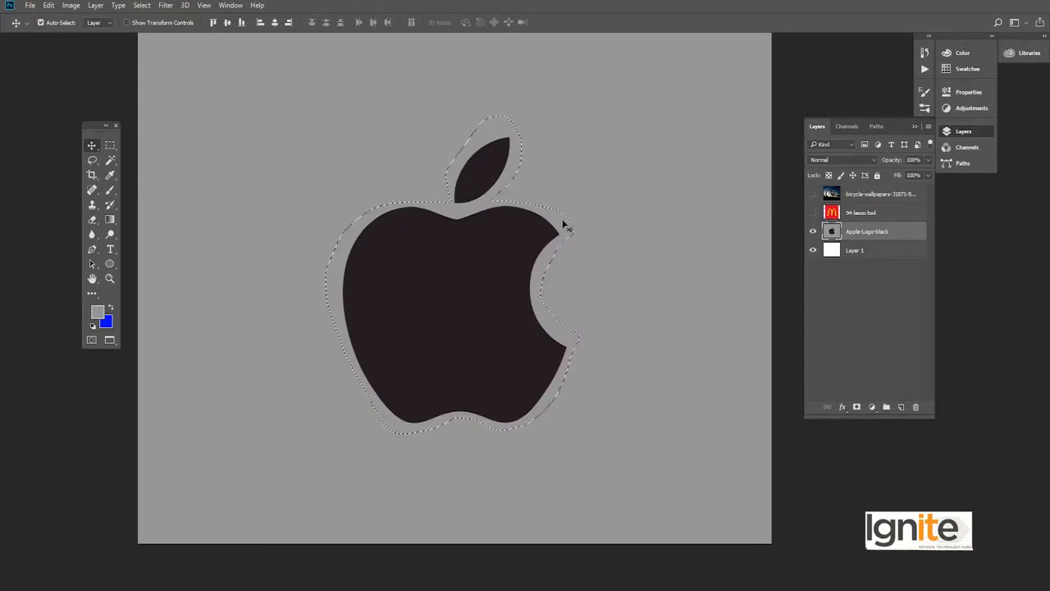
key("ctrl+z")
key("ctrl+z")
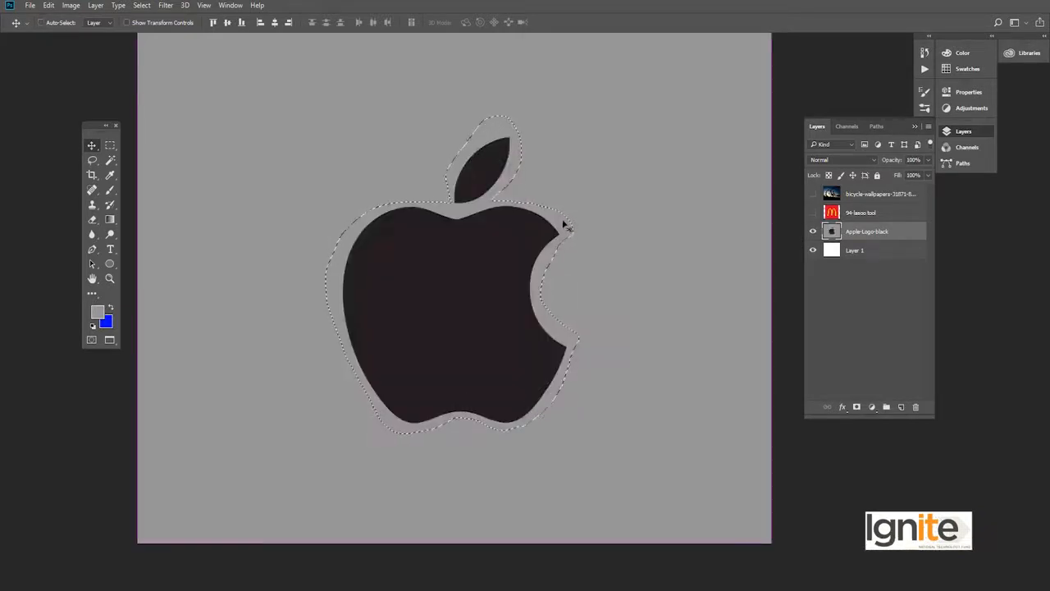
key("ctrl+d")
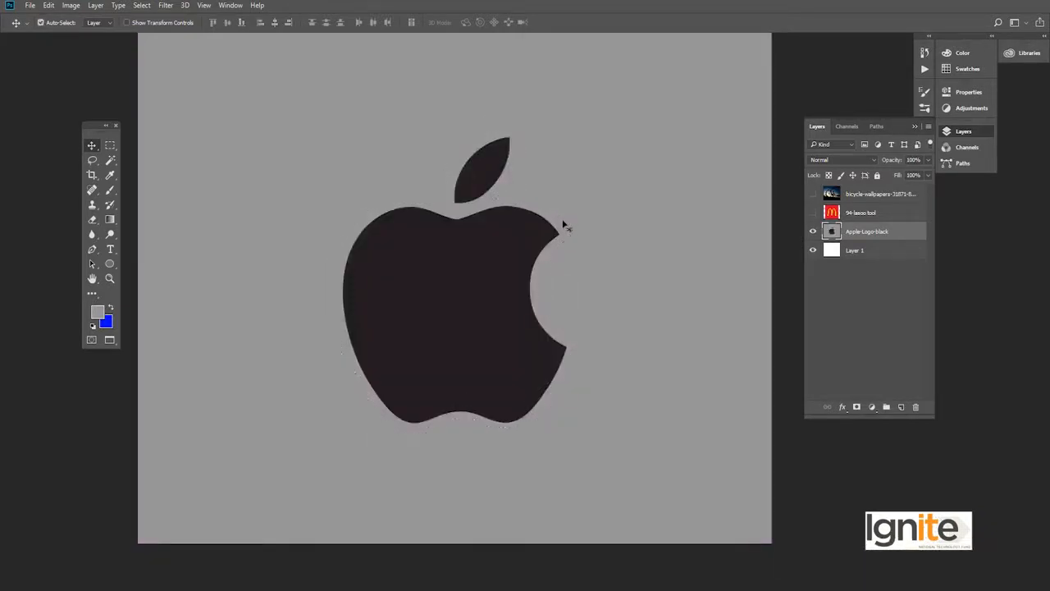